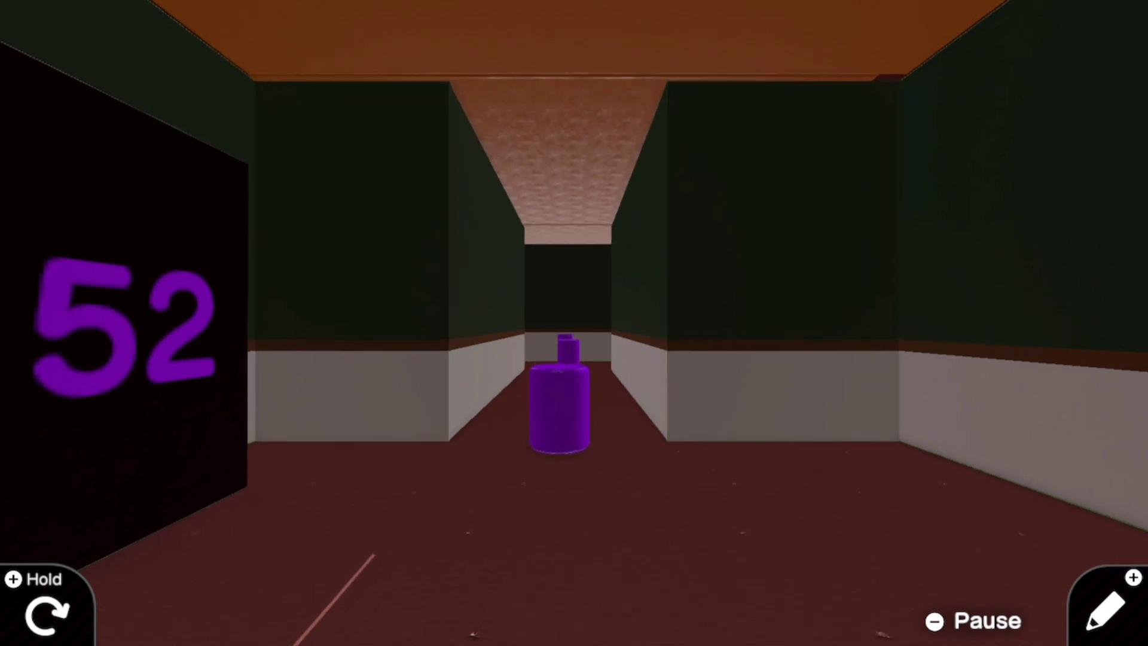
# Step: Walk forward down the corridor until the jump-scare face ends the playtest
pyautogui.press('Up')
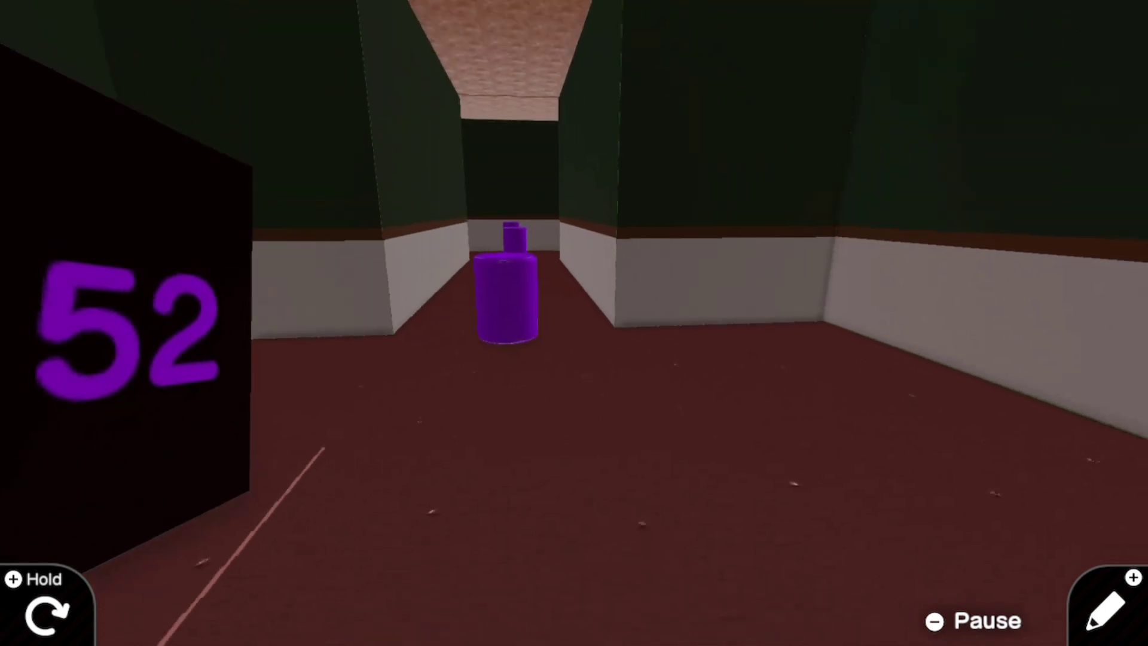
pyautogui.press('Up')
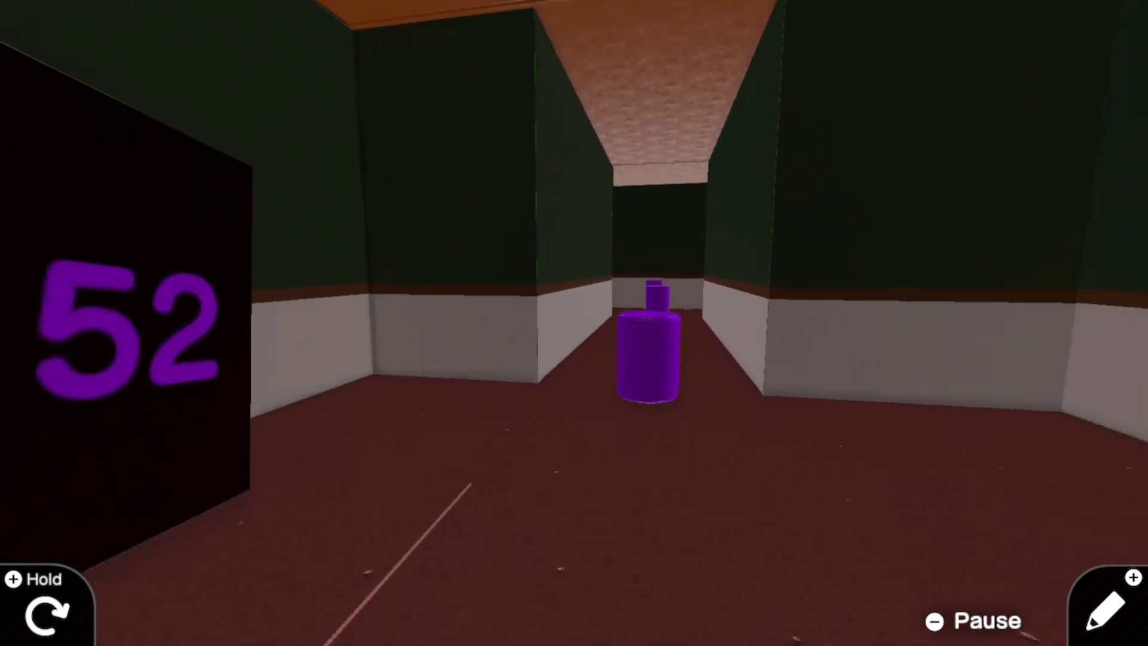
pyautogui.press('Up')
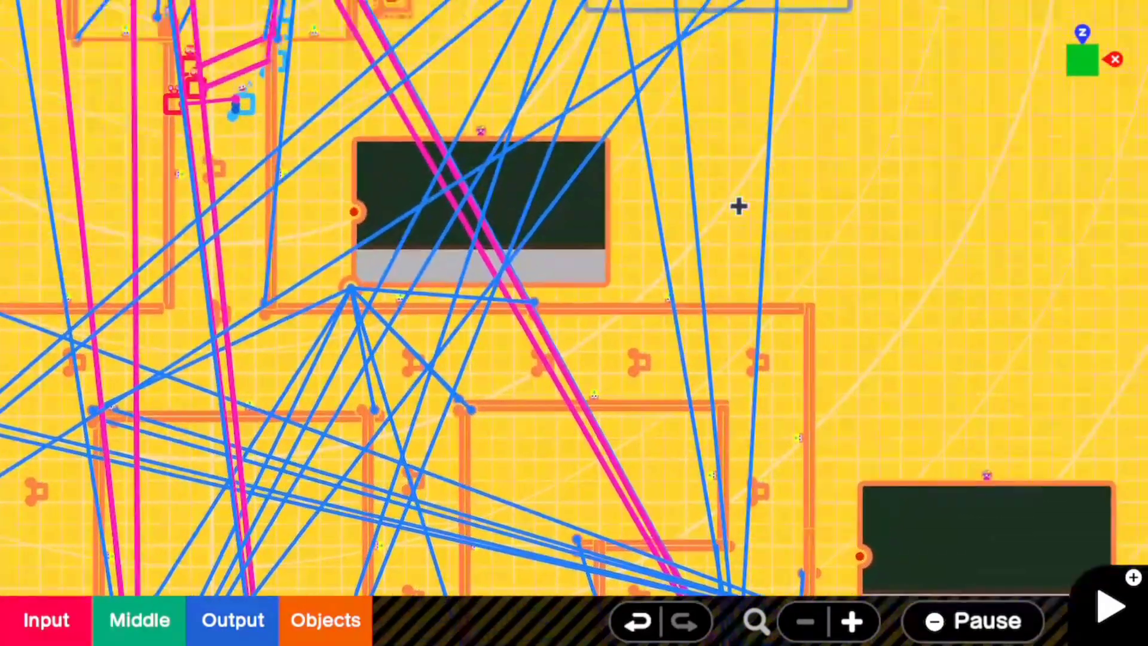
# Step: Wire the fourth Play Sound Nodon's input to the counter's output like the others
pyautogui.click(684, 240)
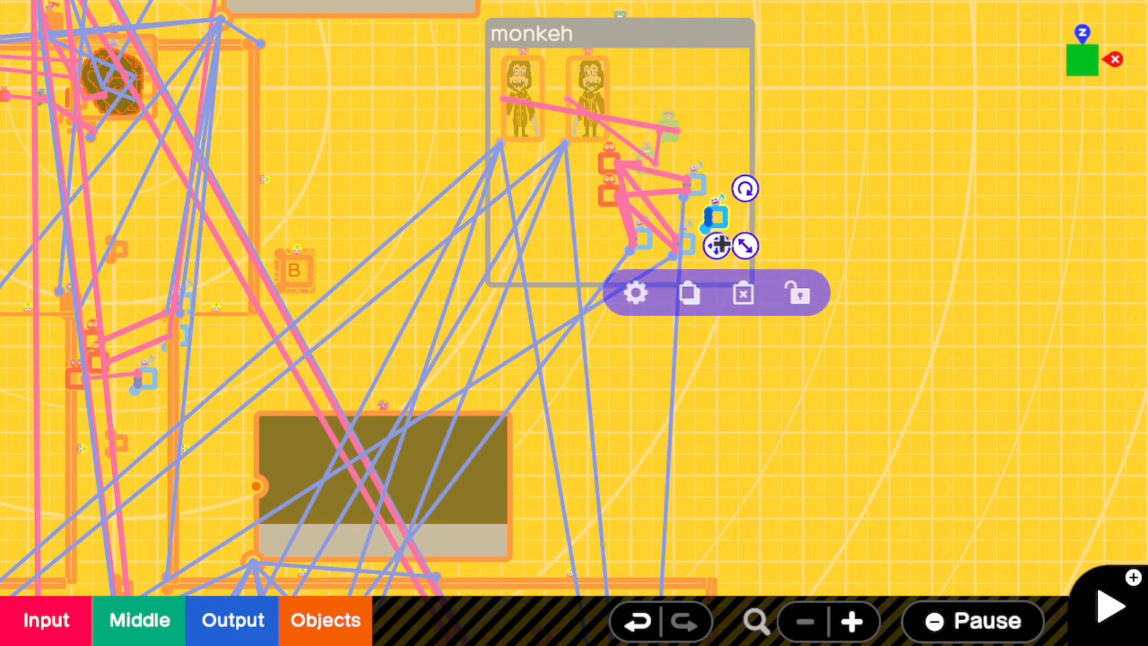
pyautogui.scroll(5, 717, 244)
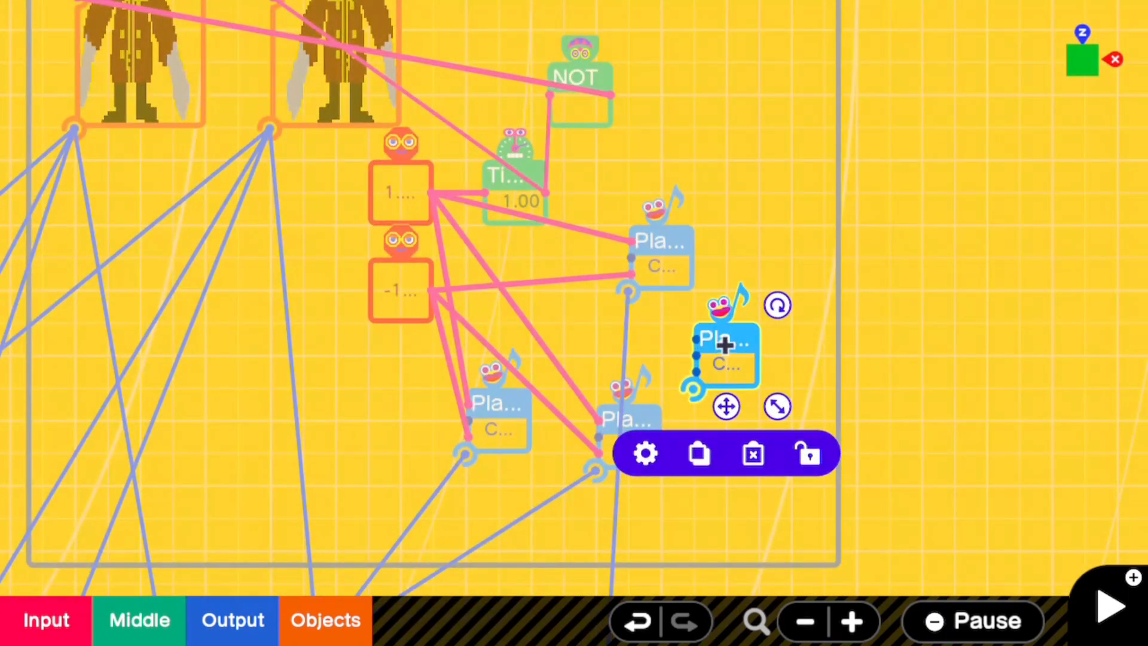
pyautogui.moveTo(698, 330); pyautogui.dragTo(541, 242)
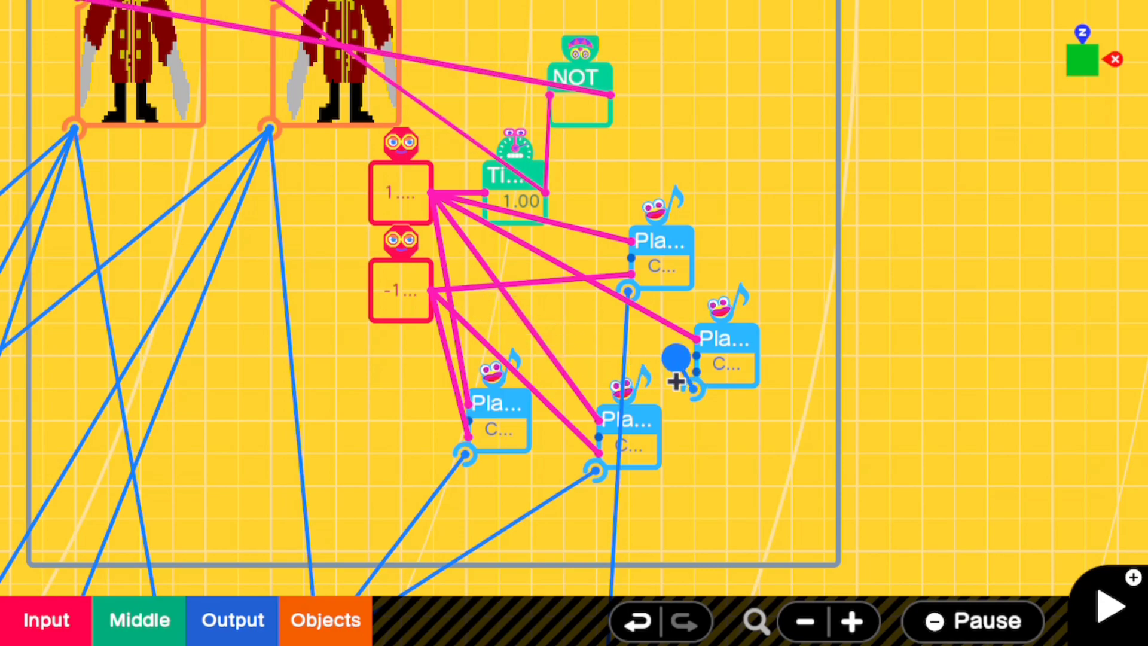
# Step: Playtest the maze and walk down the corridor into the red portal picture room
pyautogui.press('+')
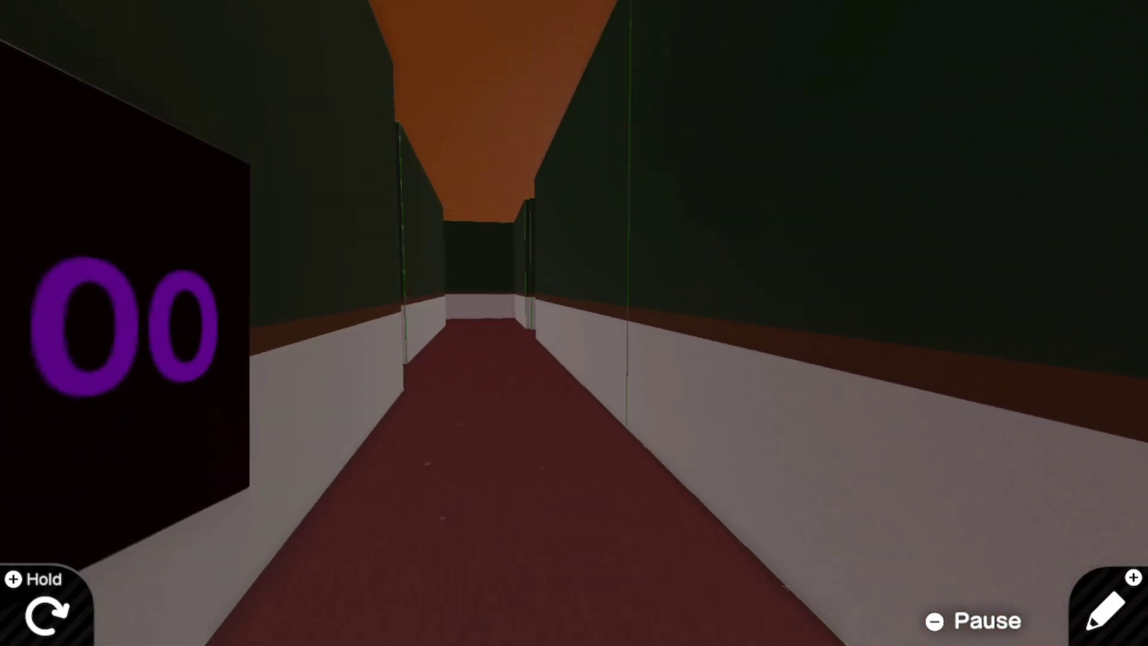
pyautogui.press('w')
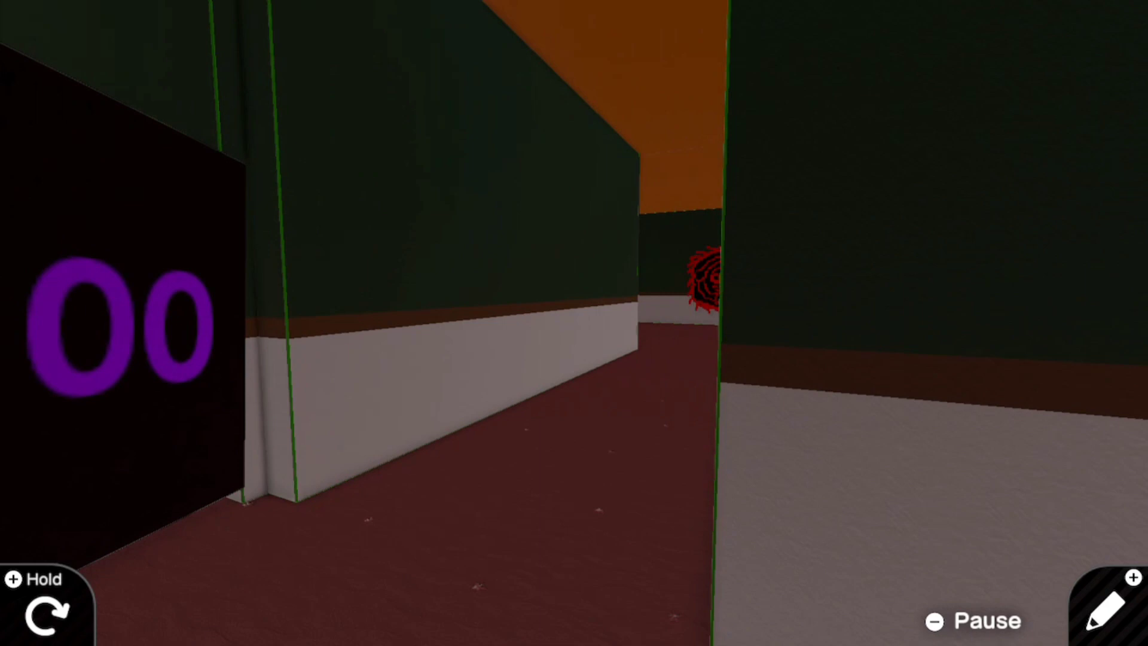
pyautogui.press('Left')
pyautogui.press('w')
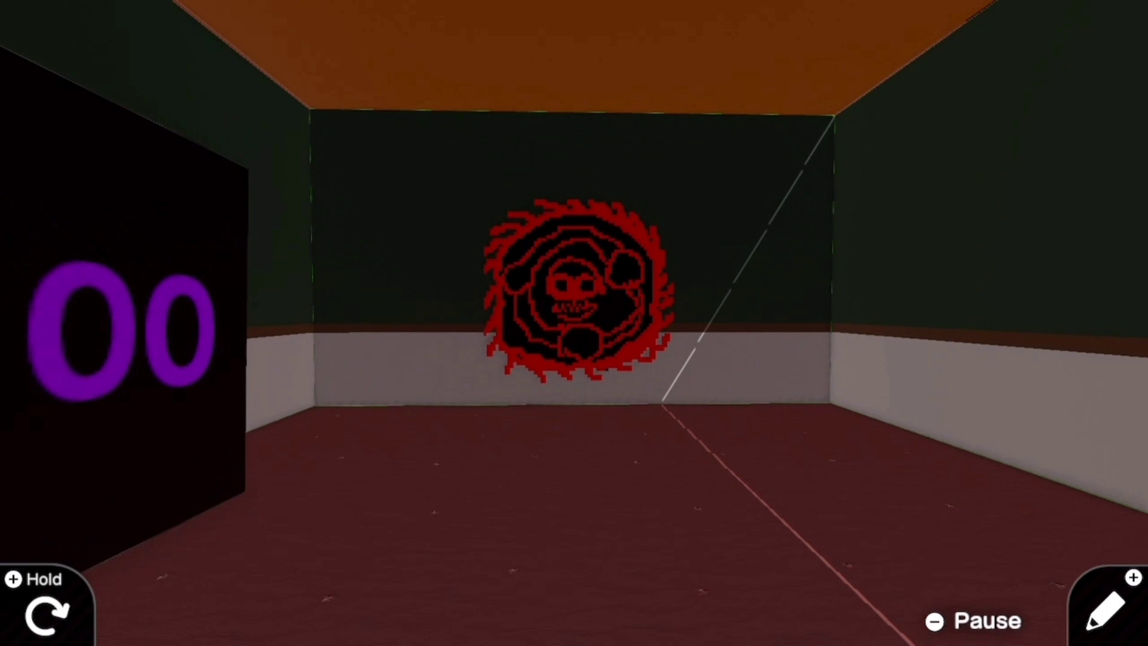
# Step: Step through the red portal and navigate the new corridor, turning away from the monkey
pyautogui.press('w')
pyautogui.press('Left')
pyautogui.press('Right')
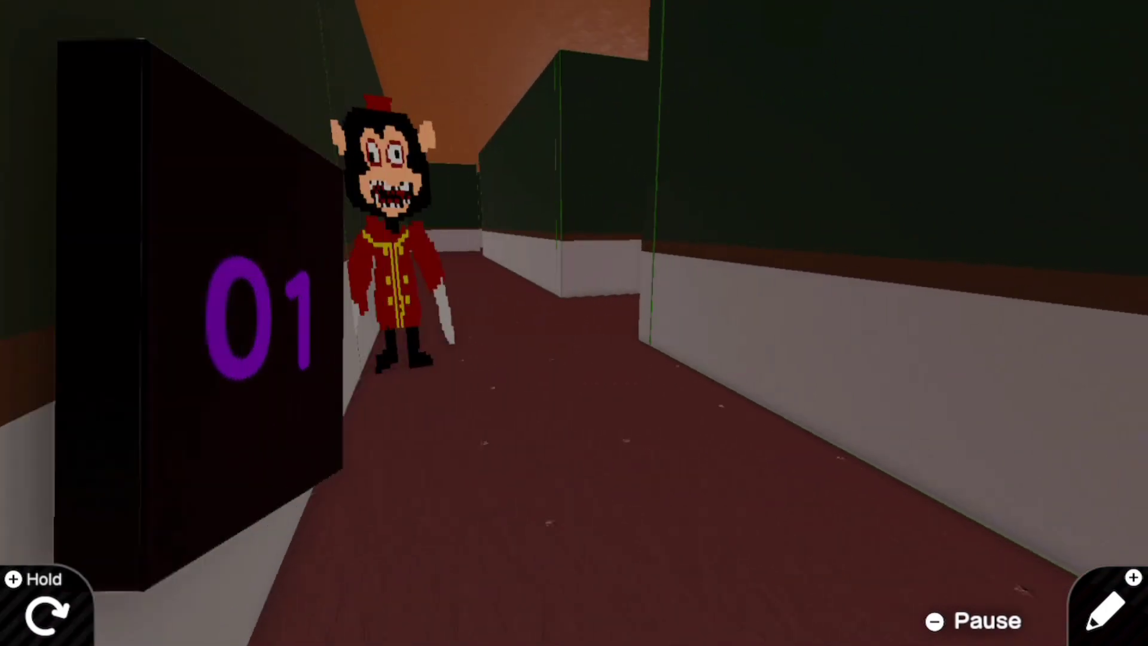
pyautogui.press('Right')
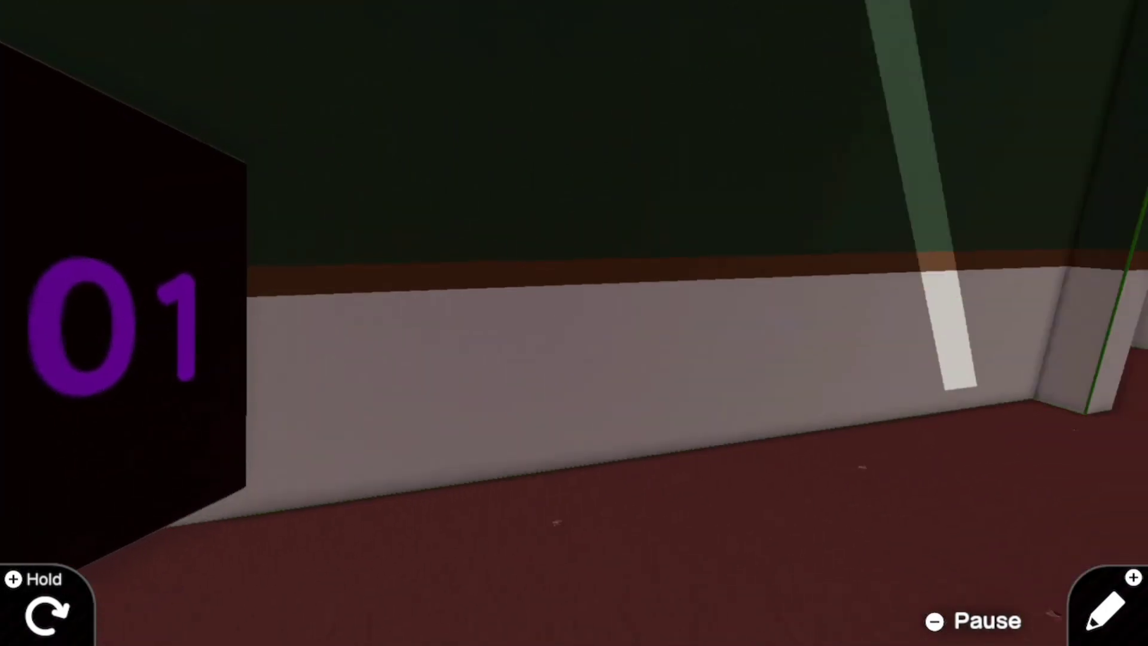
pyautogui.press('Left')
pyautogui.press('w')
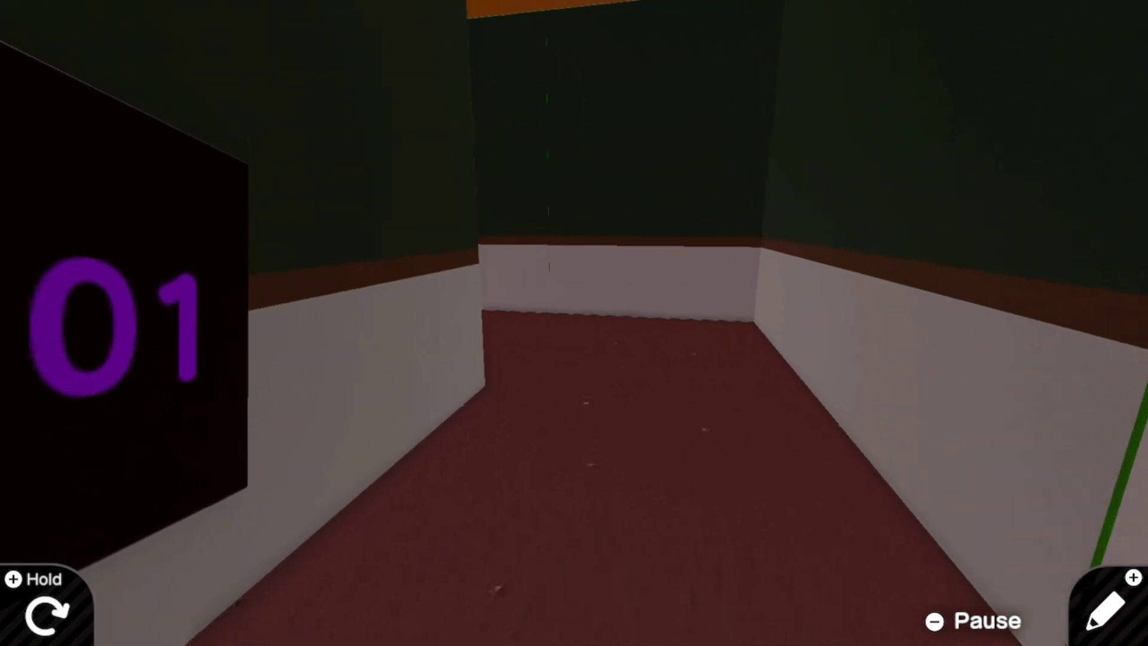
pyautogui.press('Right')
pyautogui.press('Left')
pyautogui.press('Right')
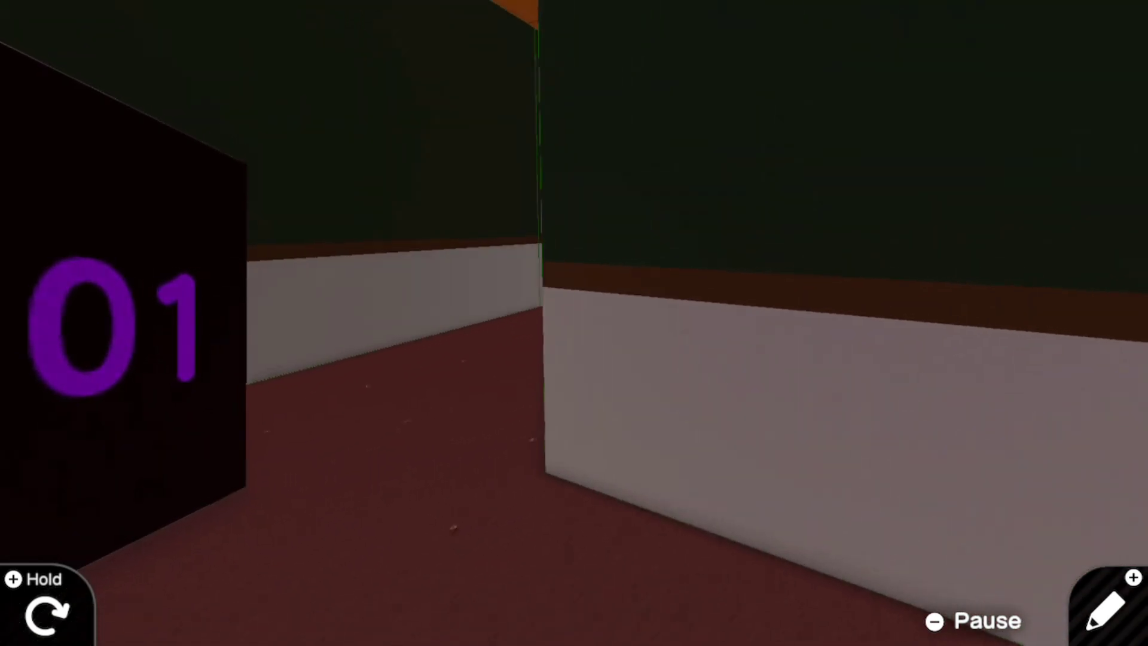
pyautogui.press('Left')
# Step: Collect the purple cylinder by the wall, then head down the long corridor past the monkey
pyautogui.press('Right')
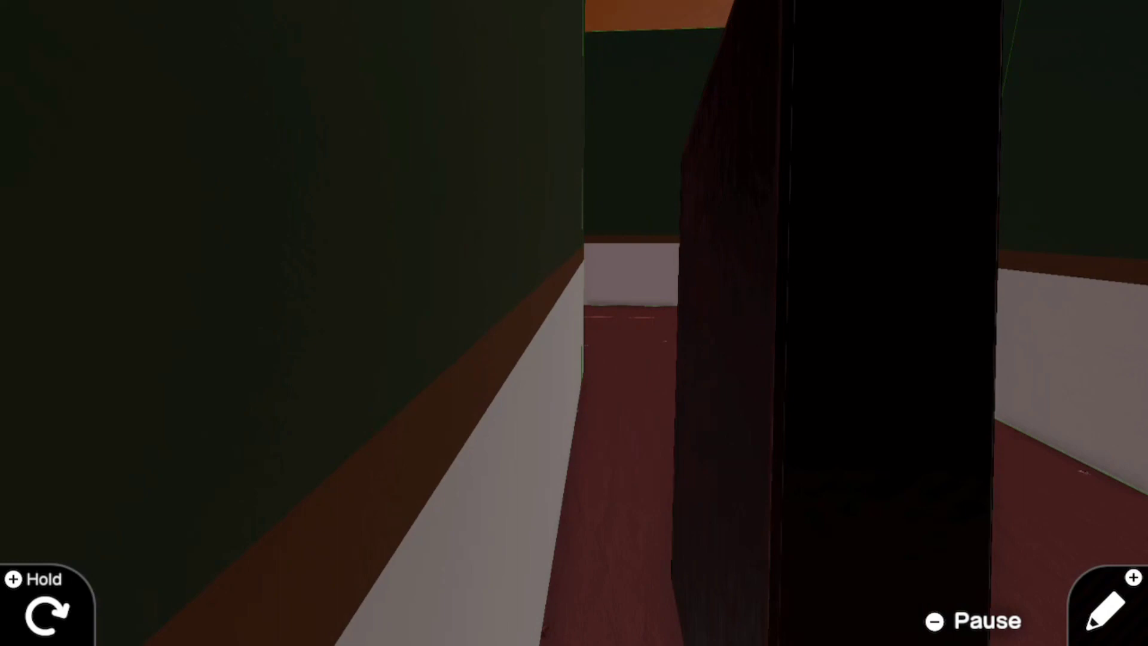
pyautogui.press('w')
pyautogui.press('Left')
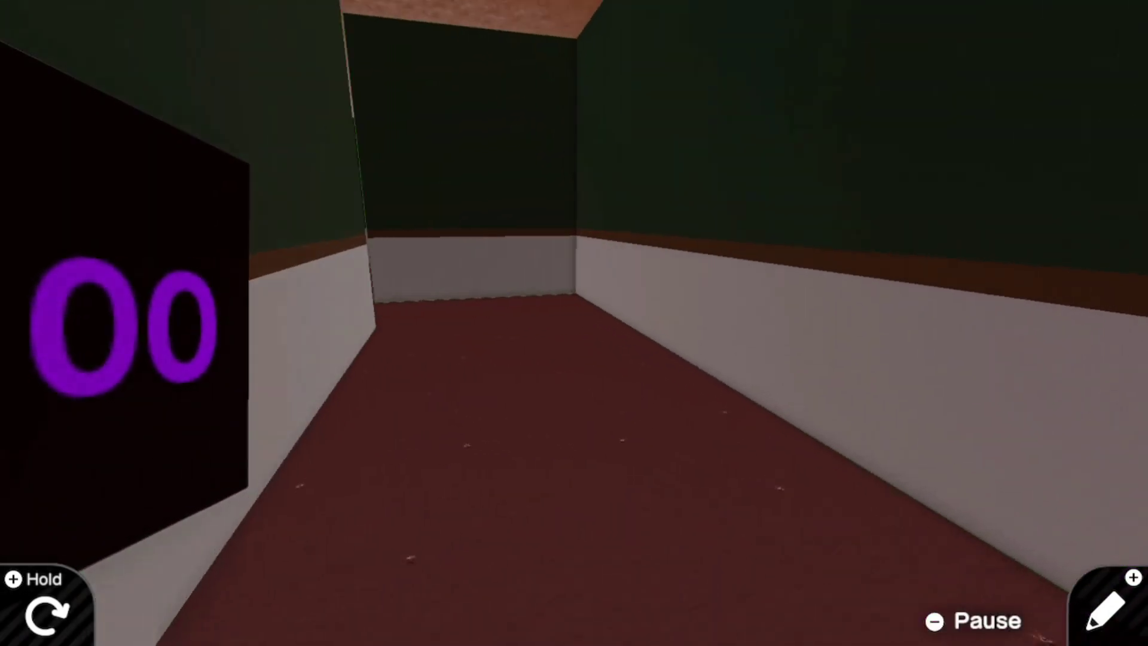
pyautogui.press('w')
pyautogui.press('w')
pyautogui.press('Left')
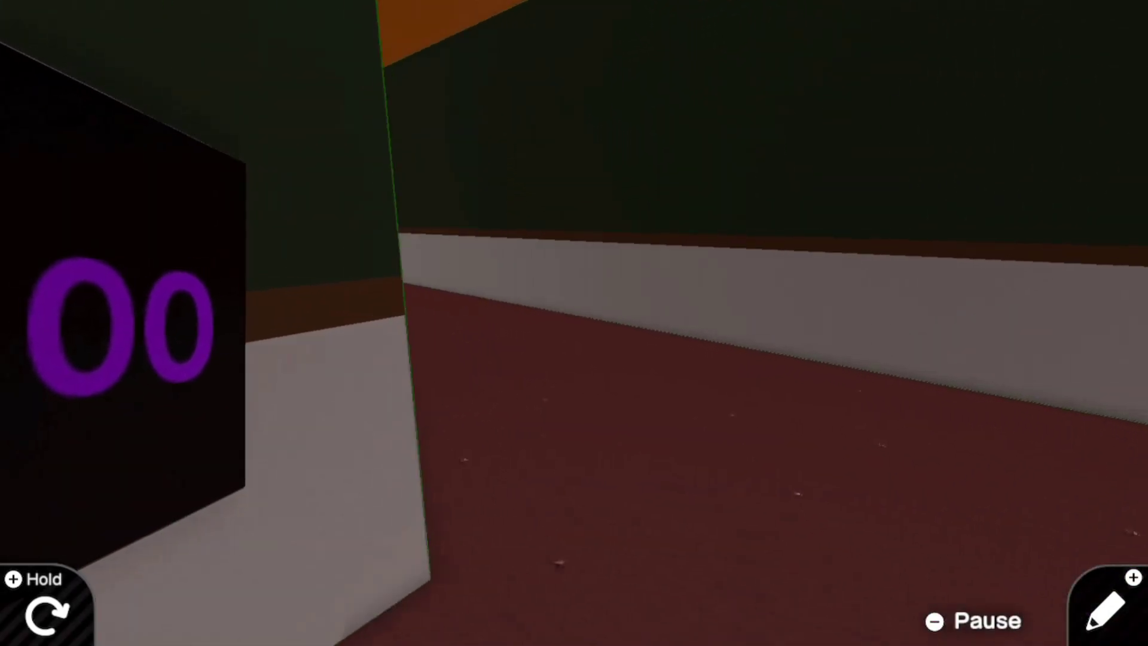
pyautogui.press('w')
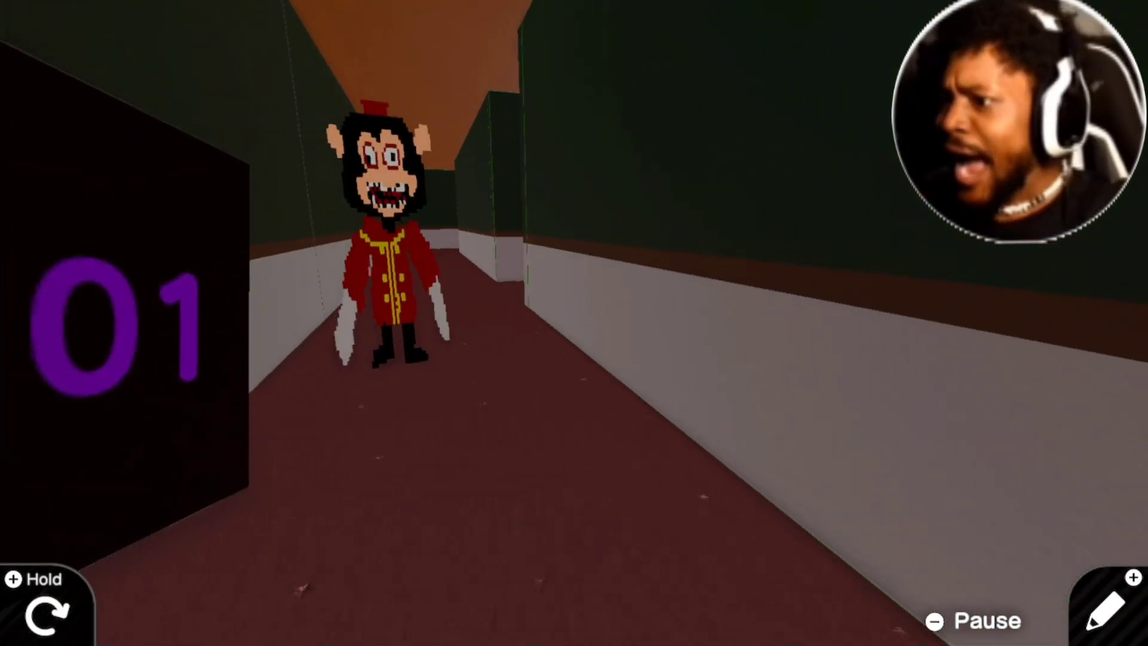
pyautogui.press('Right')
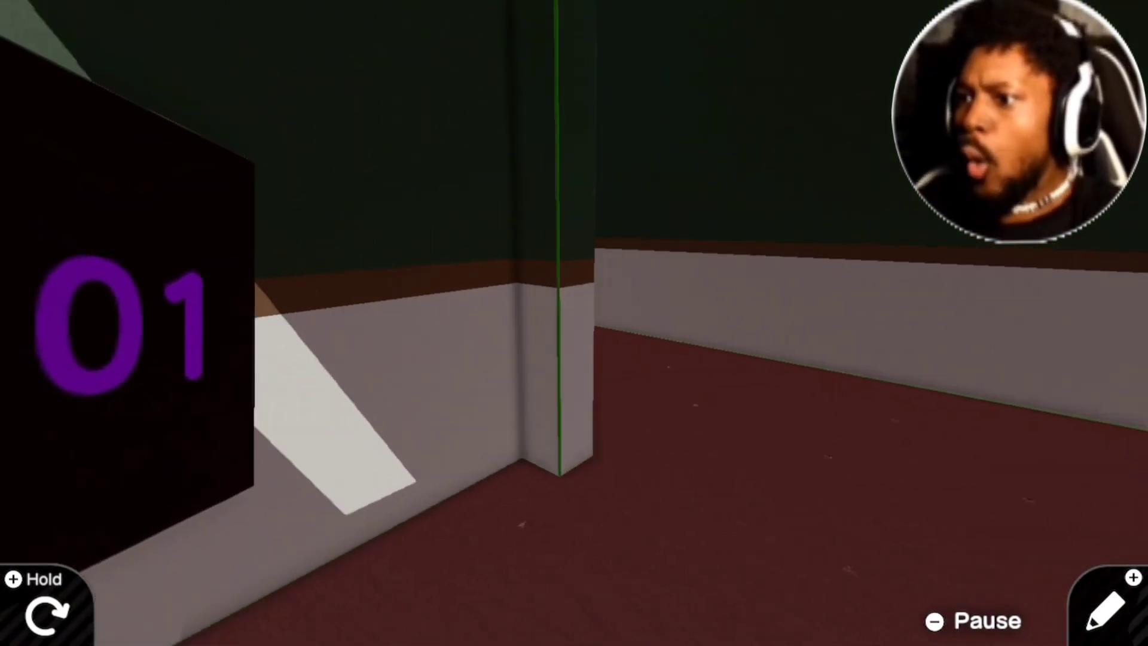
pyautogui.press('Up')
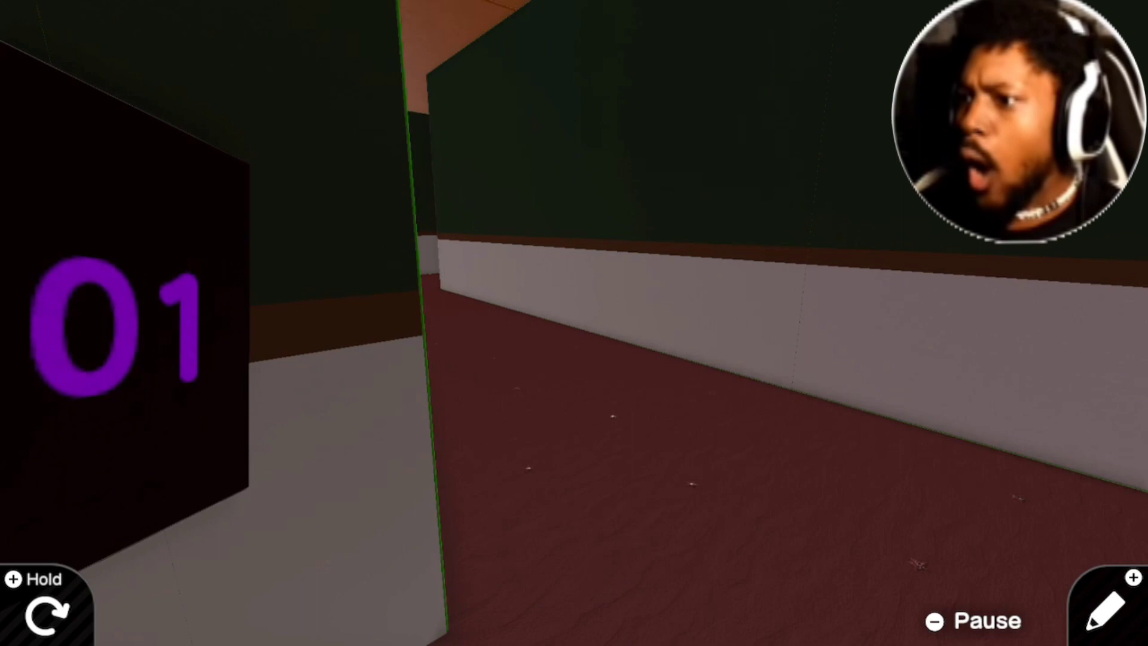
pyautogui.press('Left')
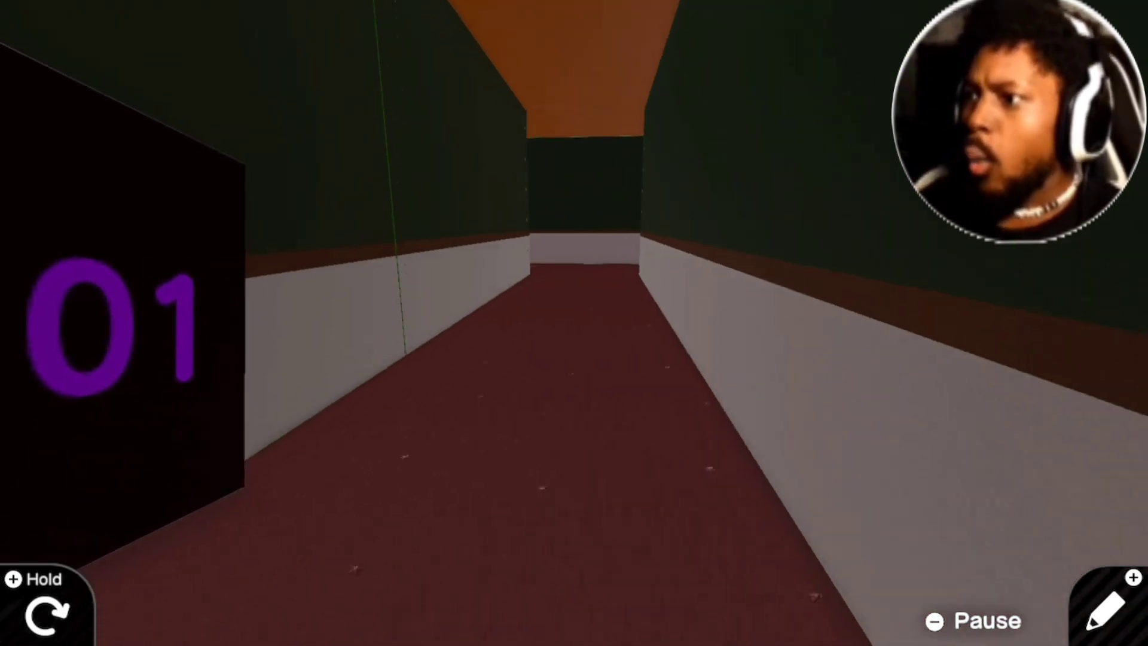